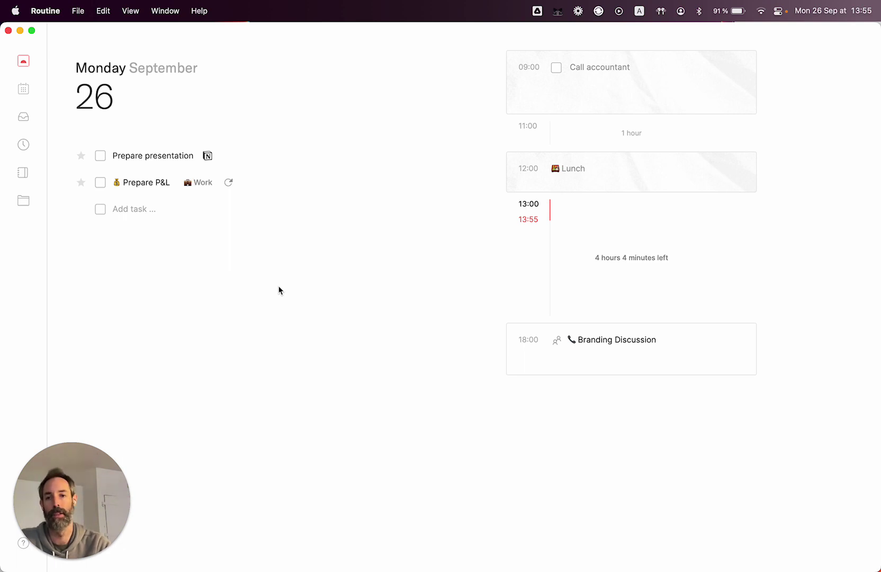
# Open the weekly Planner for Sep 26 – Oct 2, showing events and the task list
pyautogui.click(20, 96)
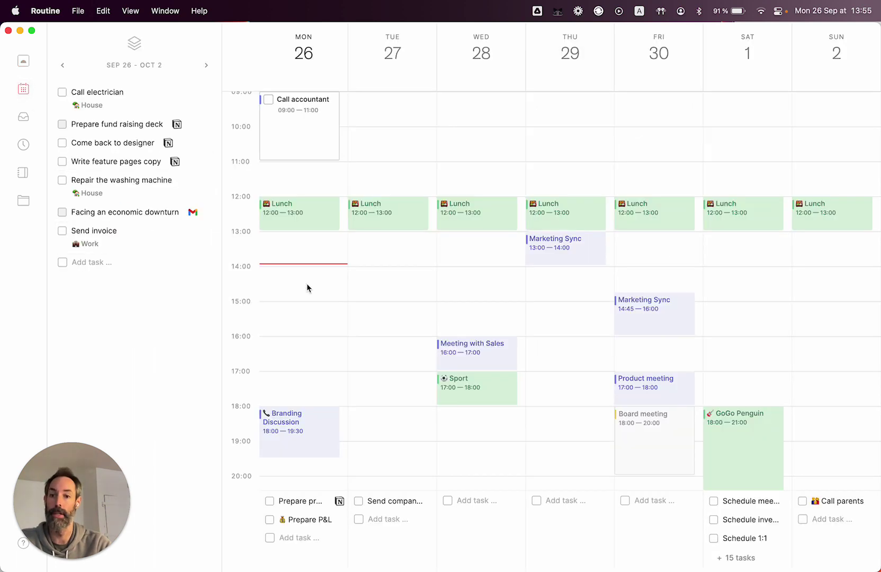
# Draft a Monday 14:00–16:00 event, discard it, and open Branding Discussion's notes page
pyautogui.moveTo(305, 274); pyautogui.dragTo(317, 332)
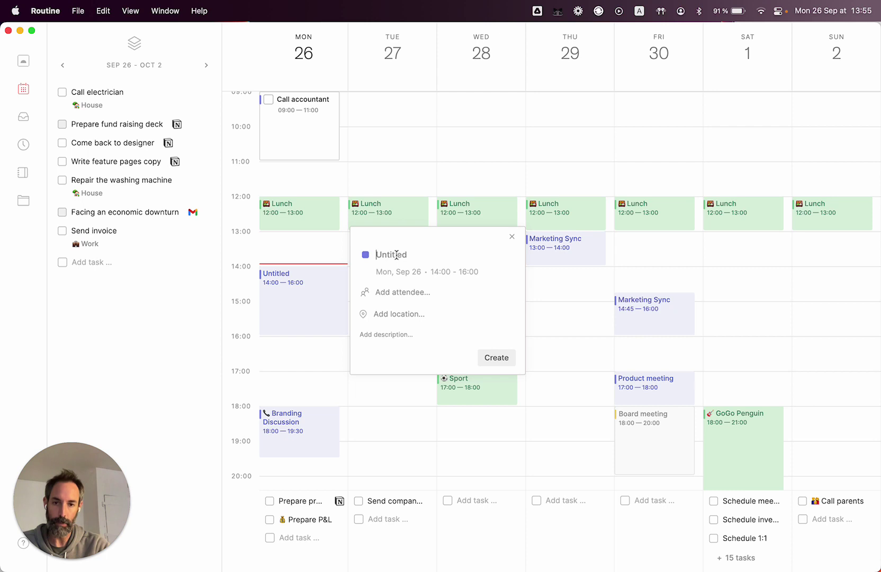
pyautogui.click(366, 255)
pyautogui.click(366, 256)
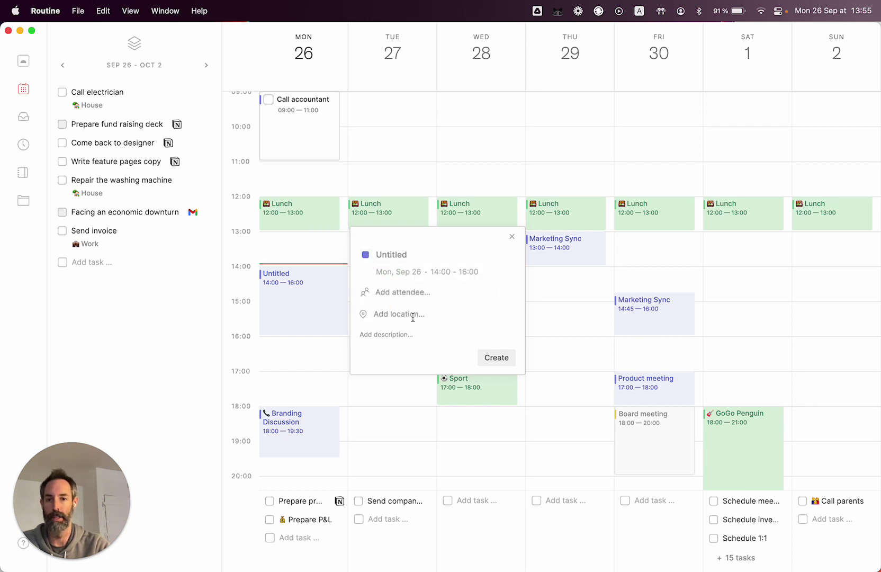
pyautogui.click(310, 368)
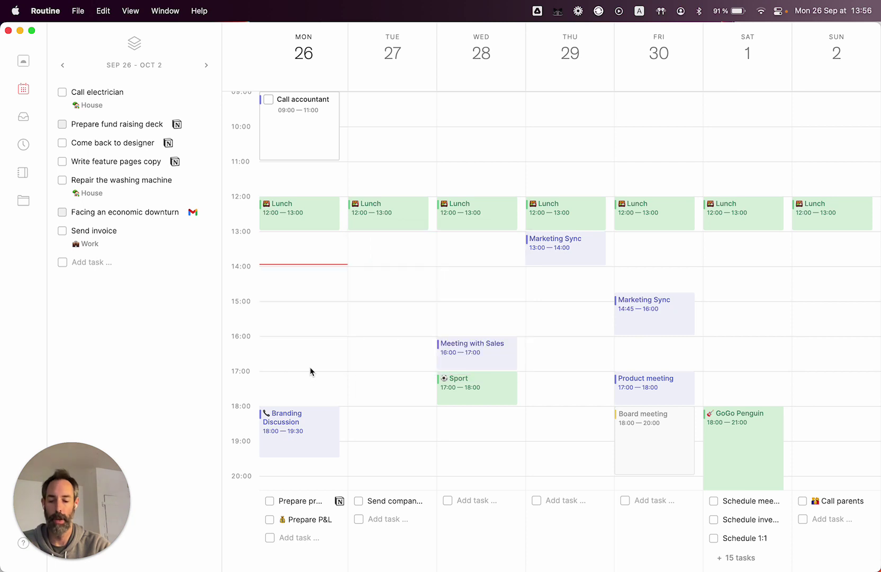
pyautogui.doubleClick(307, 420)
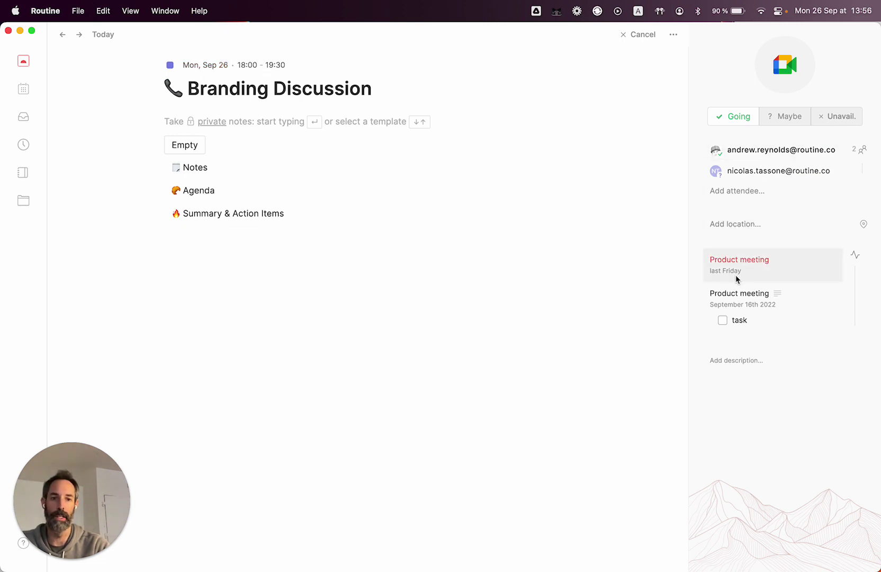
# Set Branding Discussion's location to 33 Rue du Mail, Paris, France, saving without notifying participants
pyautogui.click(738, 221)
pyautogui.write('33 rue du')
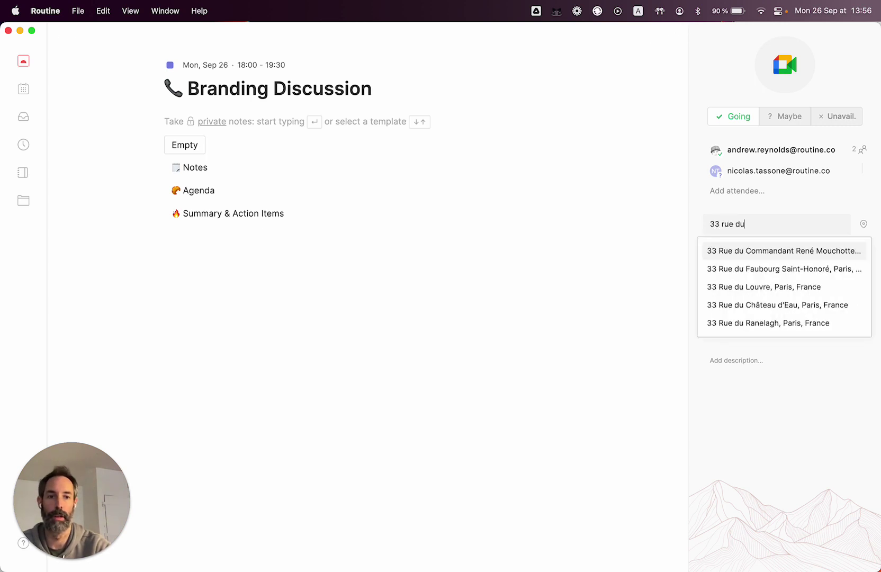
pyautogui.write(' mail')
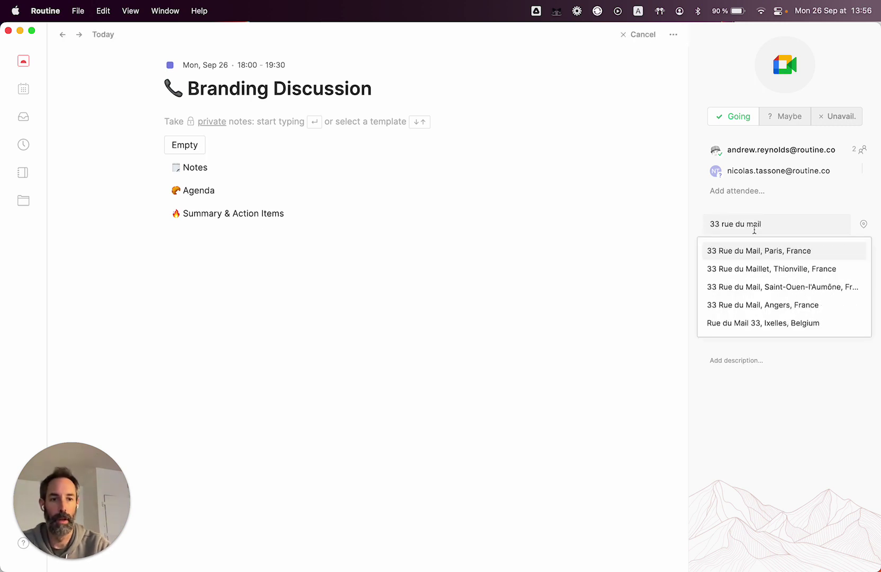
pyautogui.click(799, 251)
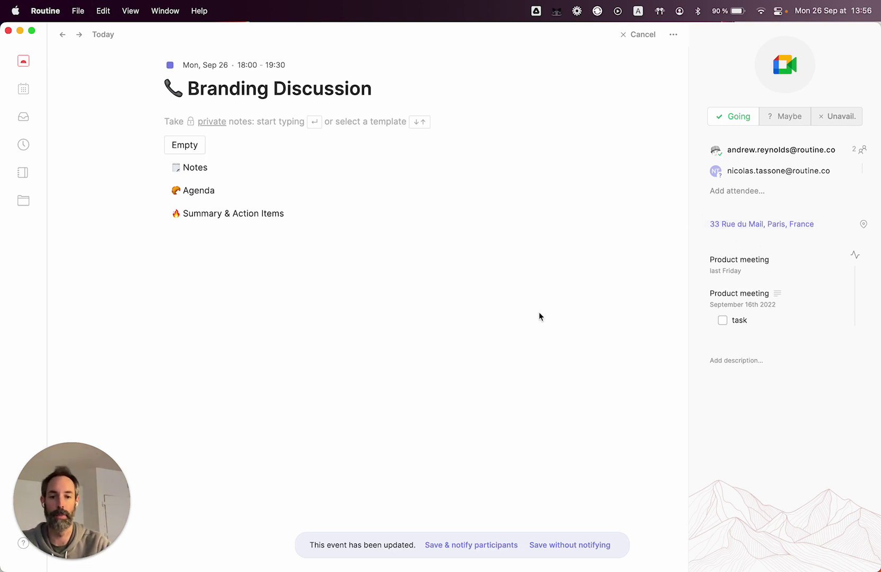
pyautogui.click(559, 545)
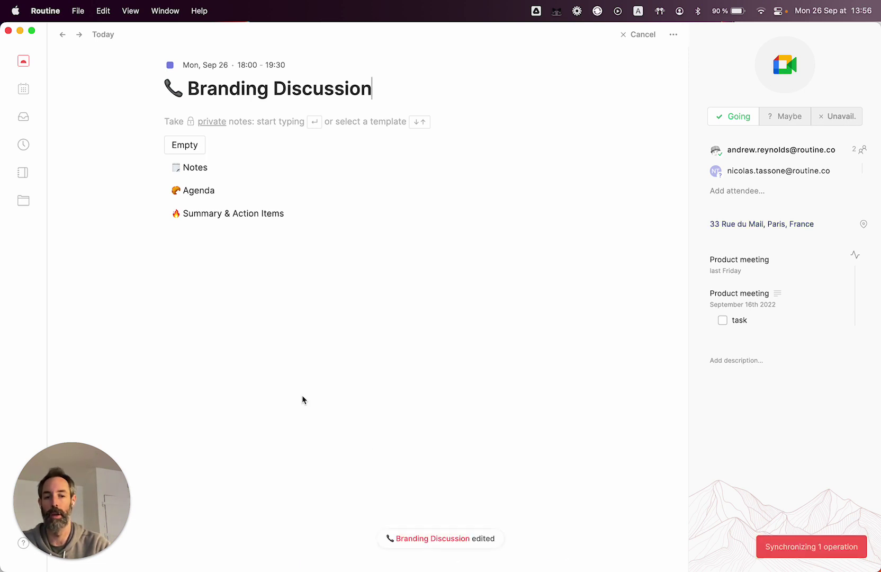
pyautogui.click(24, 91)
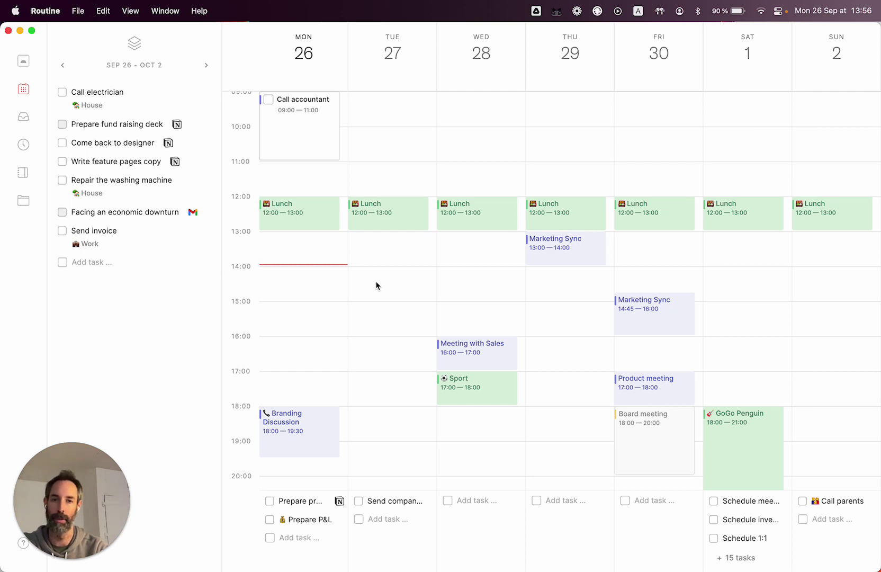
# Open Settings to the Accounts page listing the primary Google account
pyautogui.moveTo(58, 493)
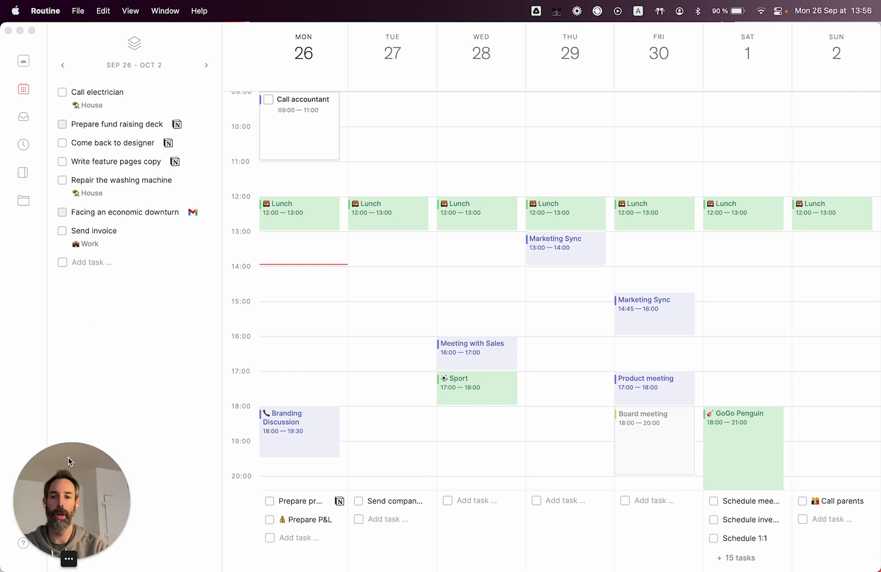
pyautogui.moveTo(68, 457); pyautogui.dragTo(86, 442)
pyautogui.click(23, 512)
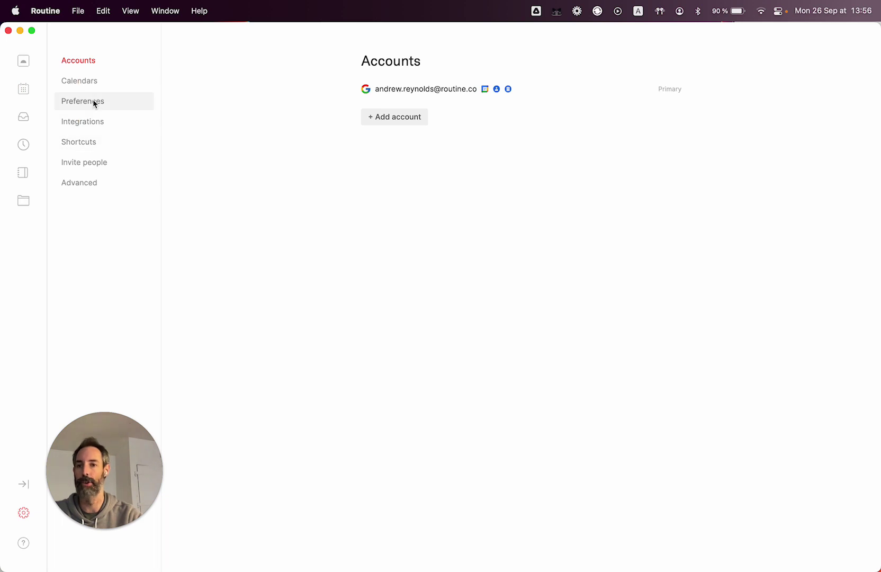
# Choose Personal as the Default Calendar in the Calendars settings
pyautogui.click(94, 81)
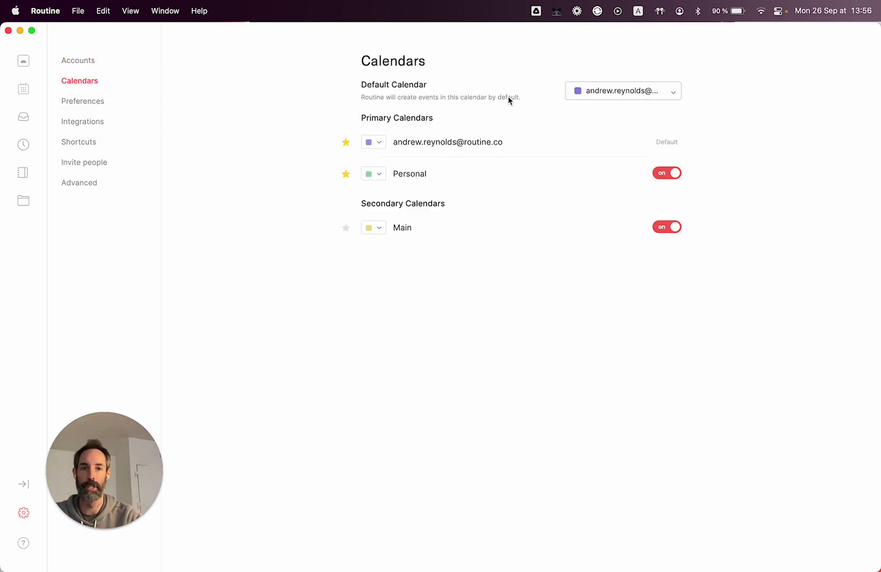
pyautogui.click(585, 96)
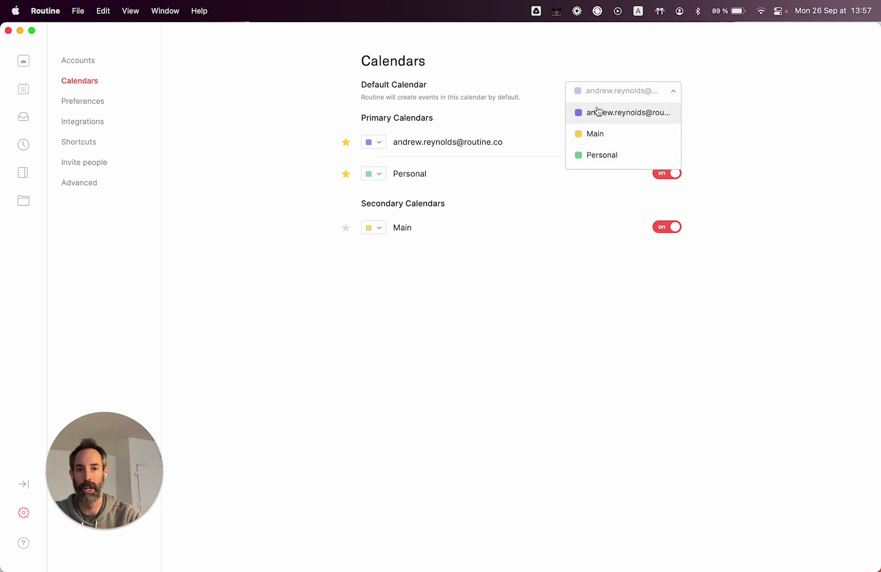
pyautogui.click(598, 157)
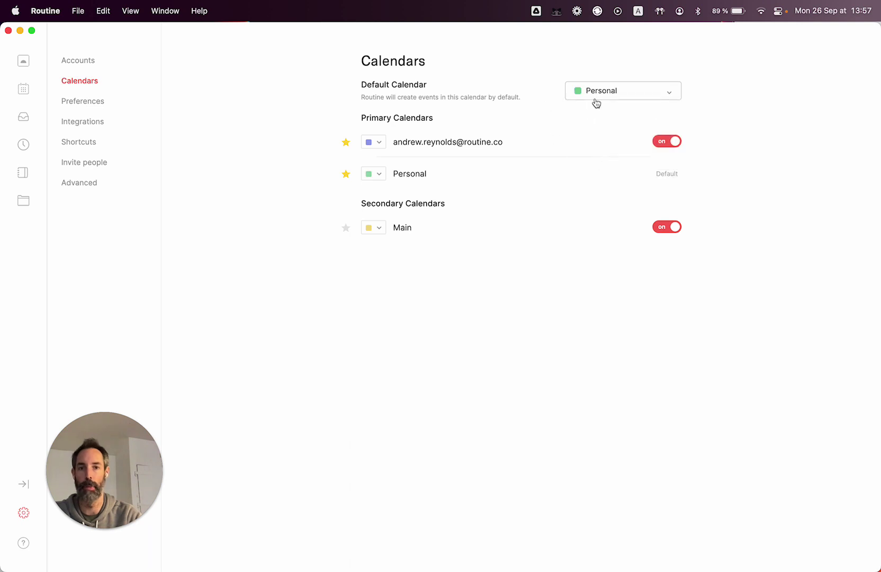
# Schedule Call electrician for Tuesday 13:30, then move it back to this week's unscheduled tasks
pyautogui.click(23, 90)
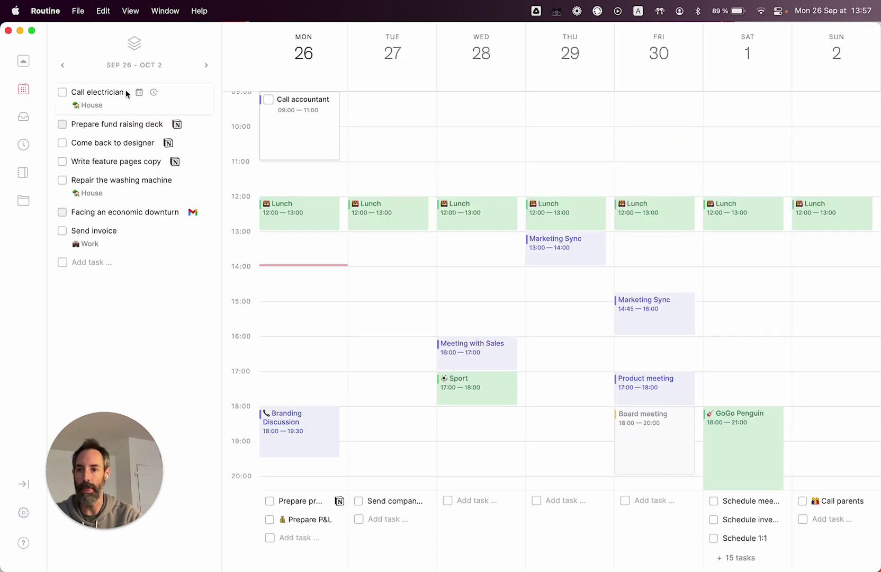
pyautogui.moveTo(110, 95); pyautogui.dragTo(392, 298)
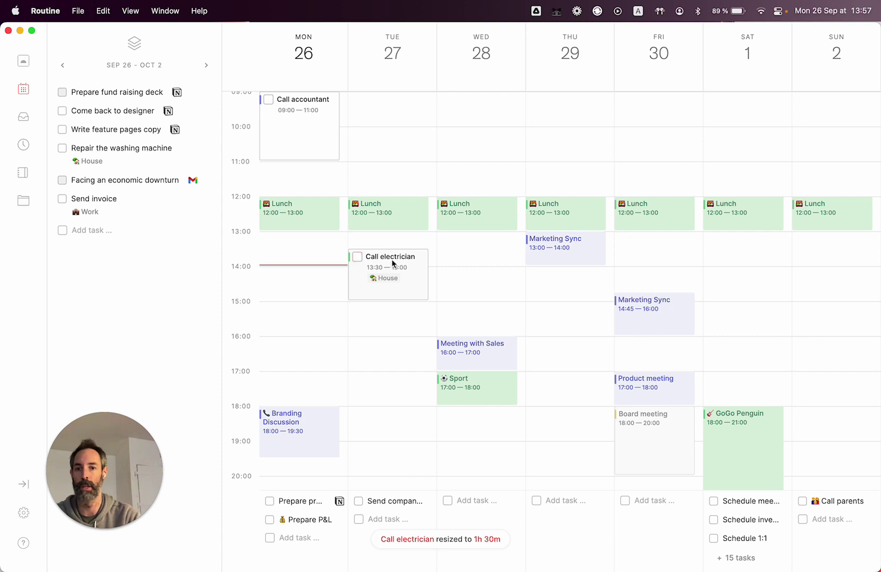
pyautogui.moveTo(360, 254); pyautogui.dragTo(113, 151)
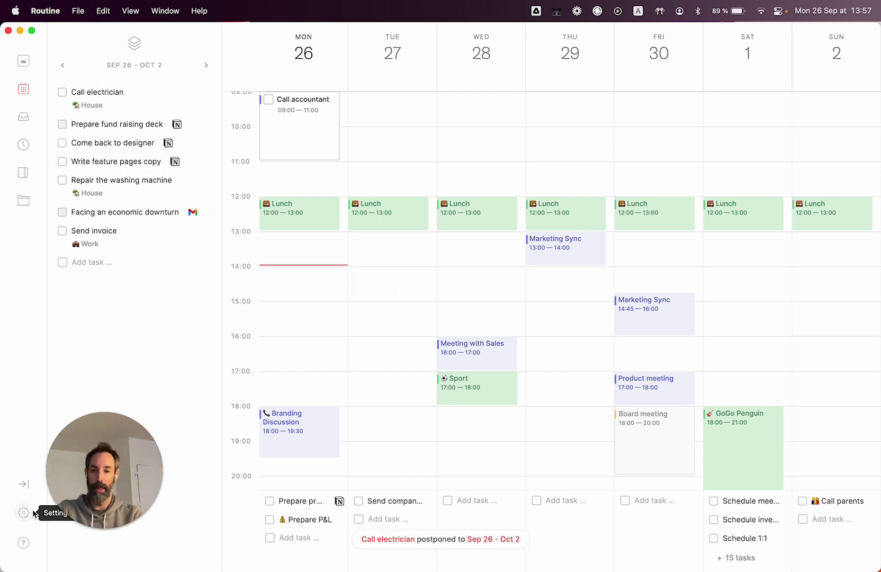
pyautogui.click(24, 62)
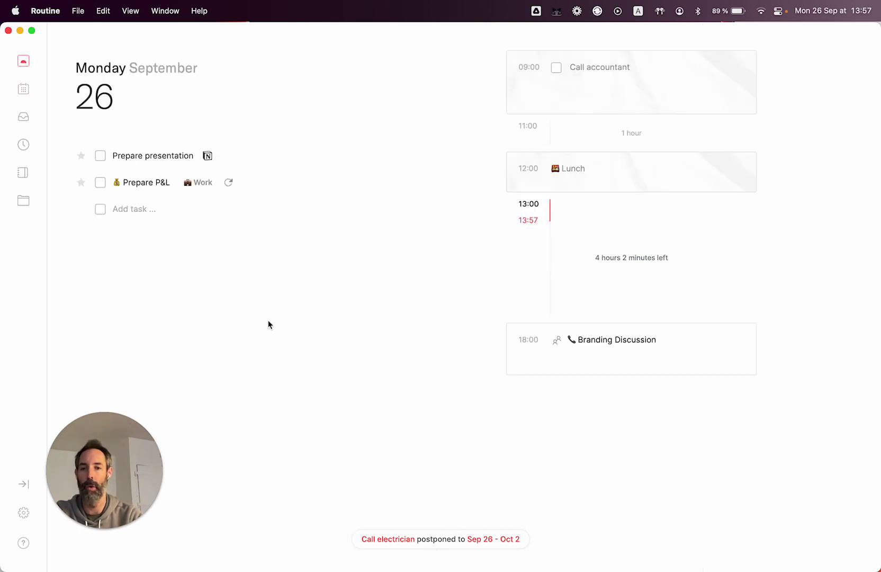
# Add a 'Call lawyer' task to today's task list
pyautogui.click(136, 211)
pyautogui.write('Call lawyer')
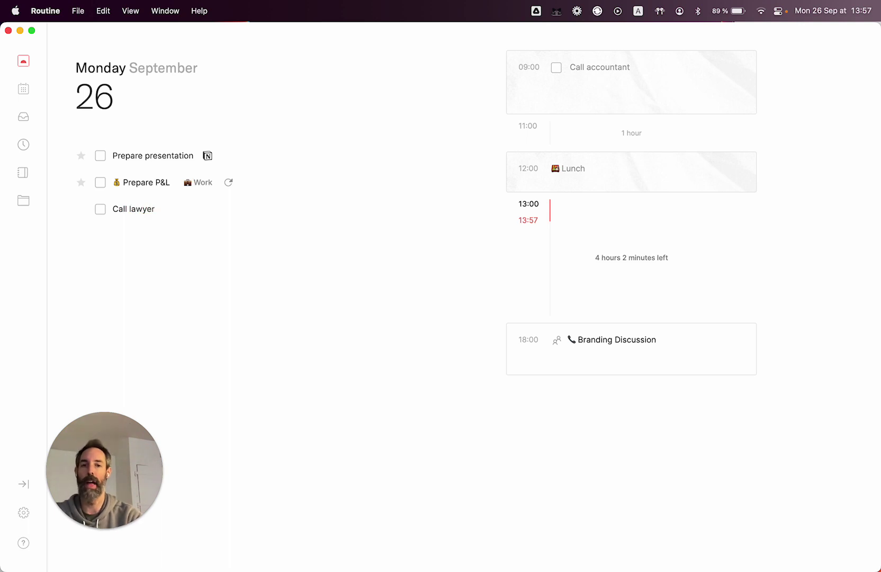
pyautogui.press('Return')
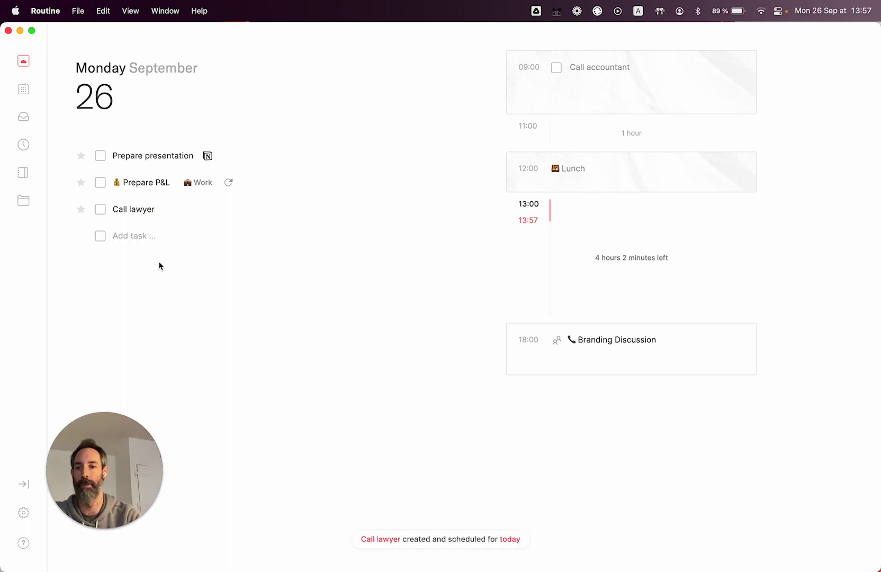
# Look over the Call lawyer task's details and options, then delete it with Backspace
pyautogui.click(136, 210)
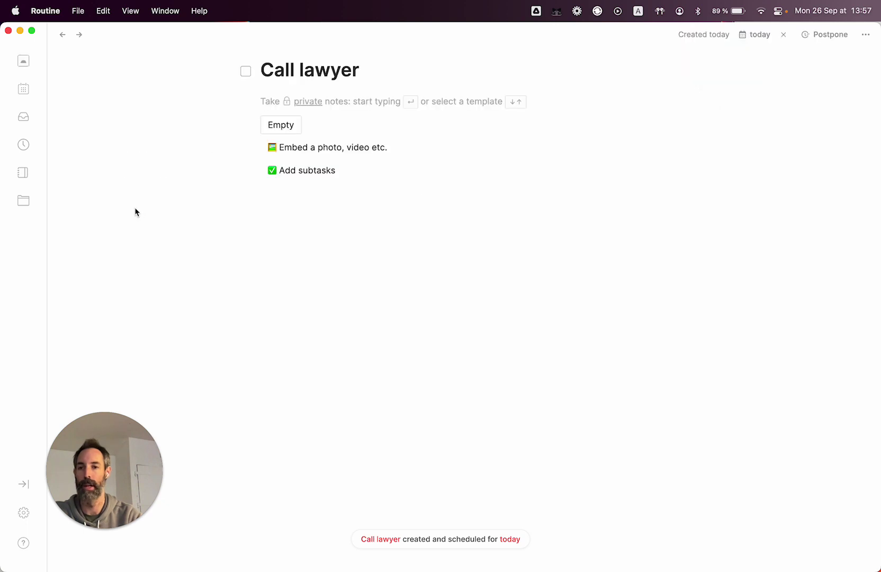
pyautogui.click(866, 35)
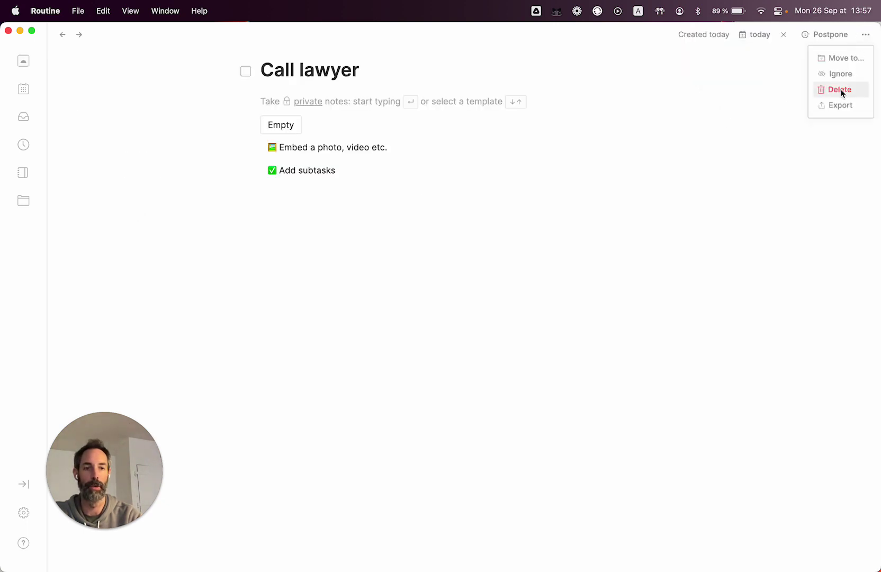
pyautogui.click(498, 201)
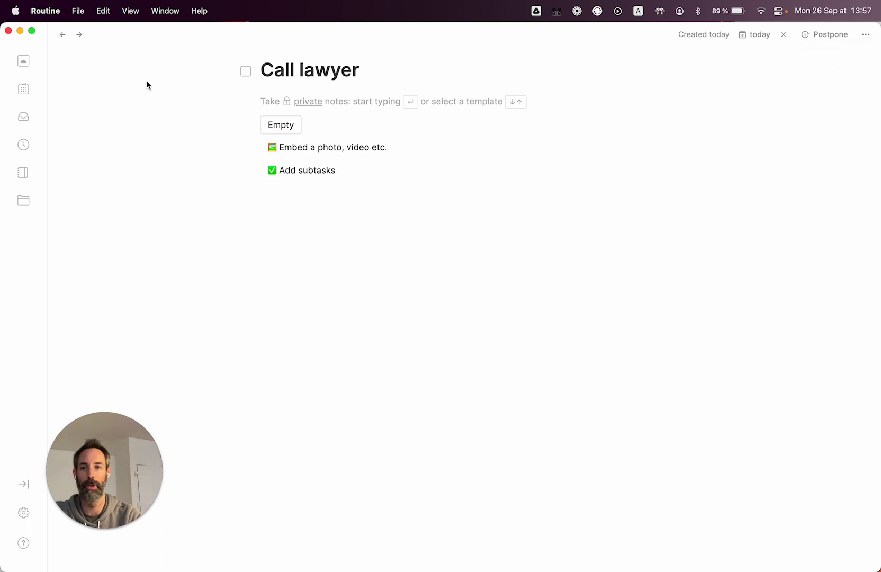
pyautogui.click(17, 61)
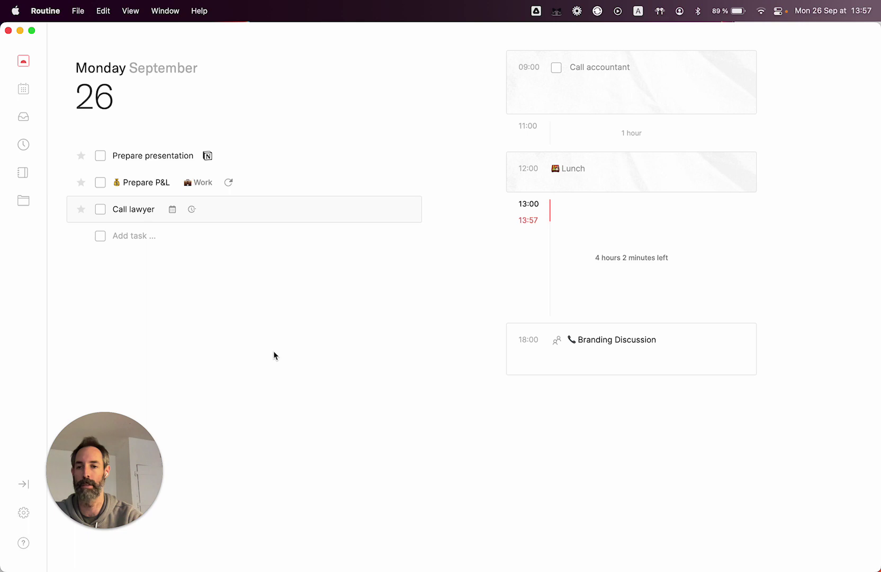
pyautogui.press('BackSpace')
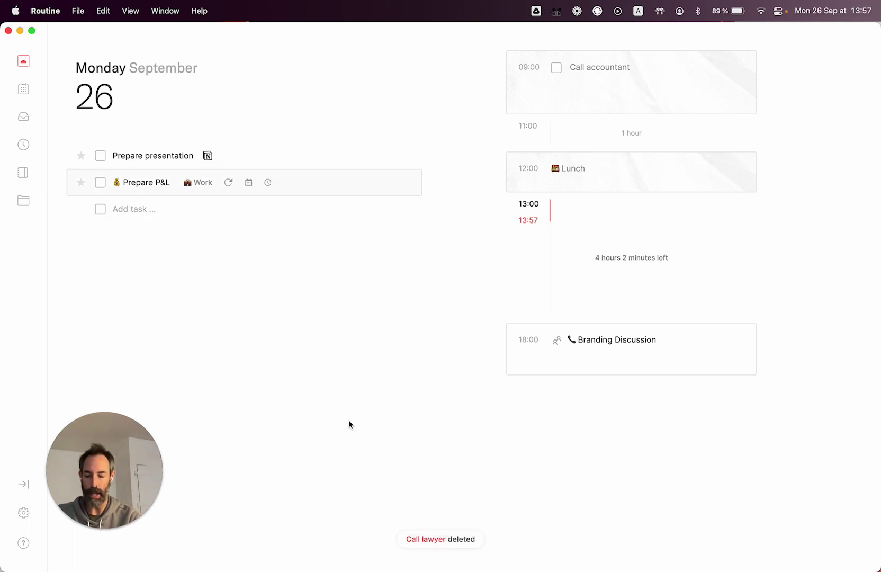
# Set Time Display to AM/PM in Preferences and view the week calendar in 12-hour times
pyautogui.click(23, 512)
pyautogui.click(86, 100)
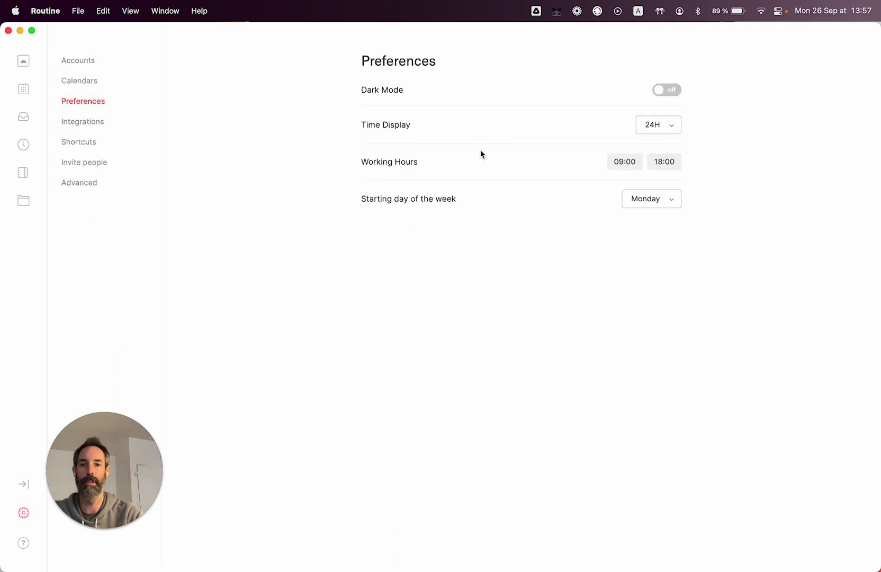
pyautogui.click(658, 127)
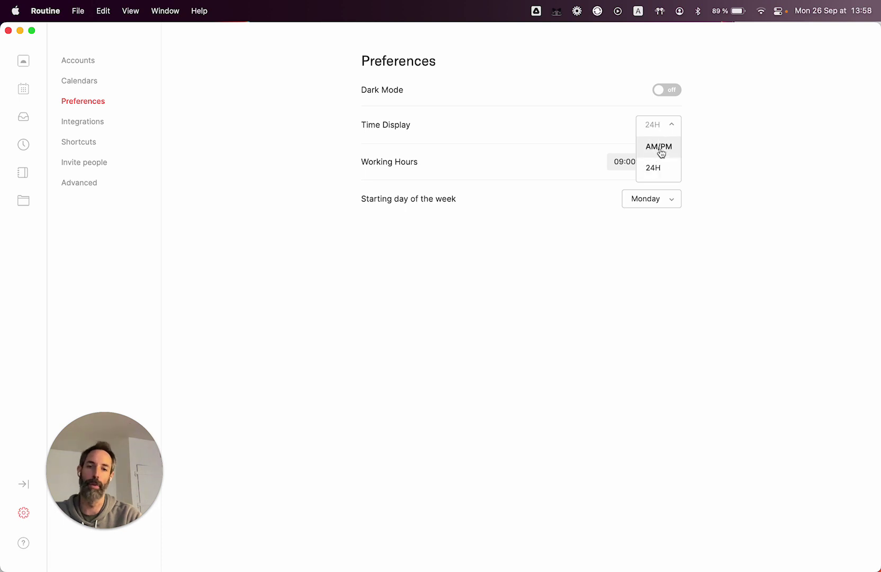
pyautogui.click(661, 153)
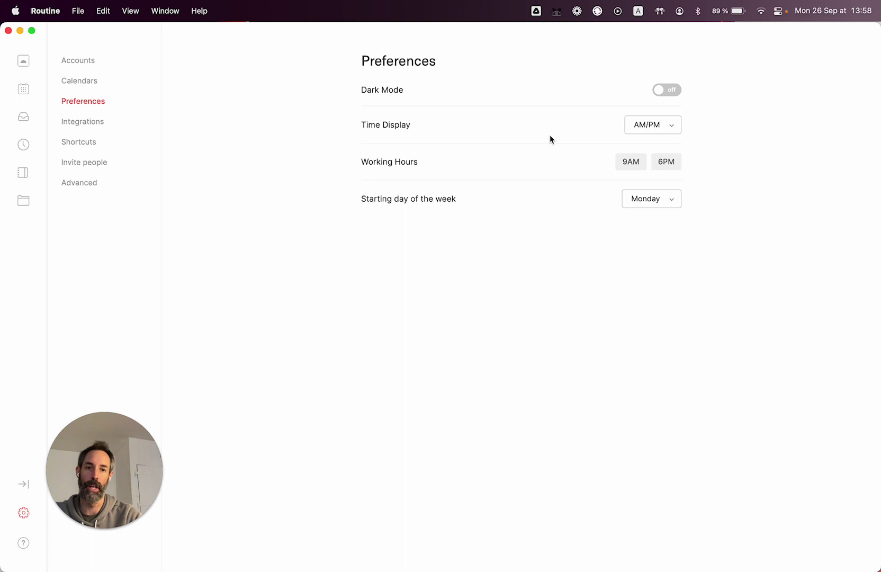
pyautogui.click(24, 89)
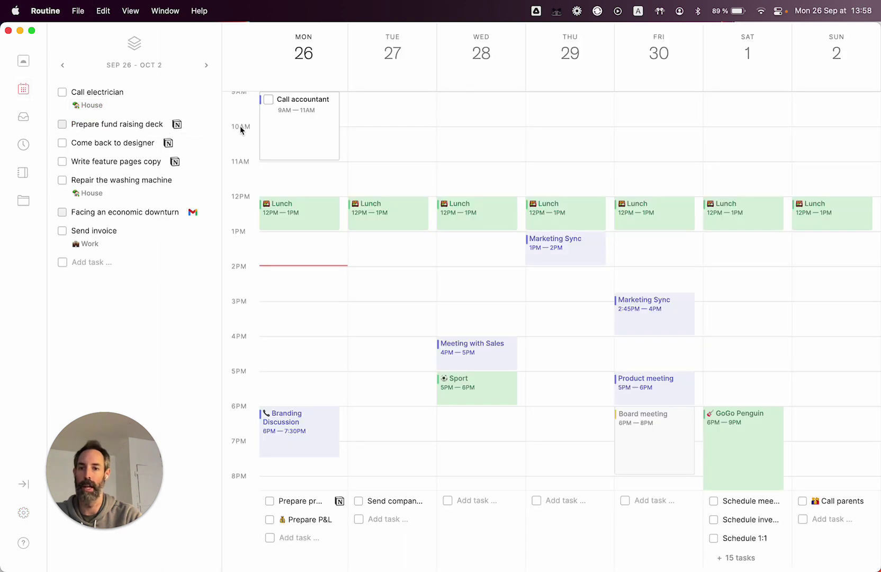
# Reopen the Preferences settings showing AM/PM, 9AM–6PM working hours and Monday week start
pyautogui.click(24, 514)
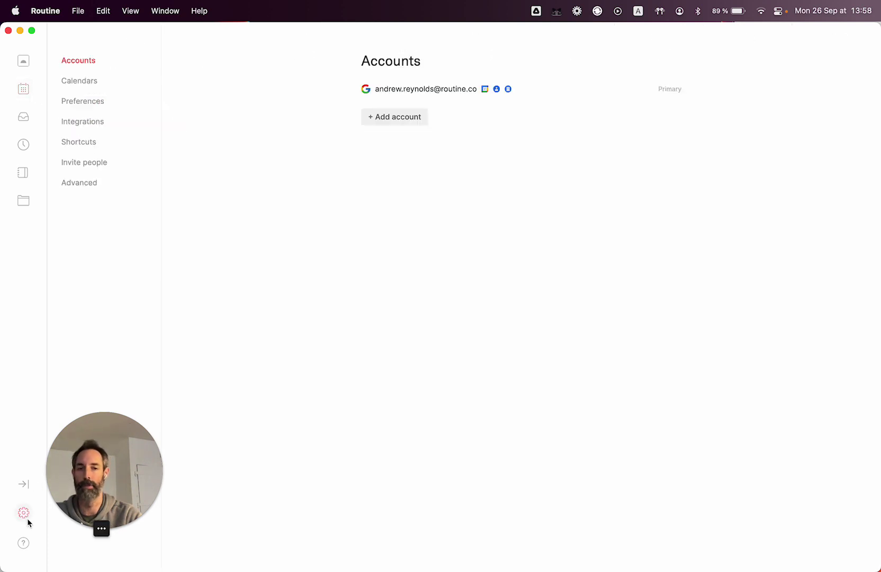
pyautogui.click(98, 101)
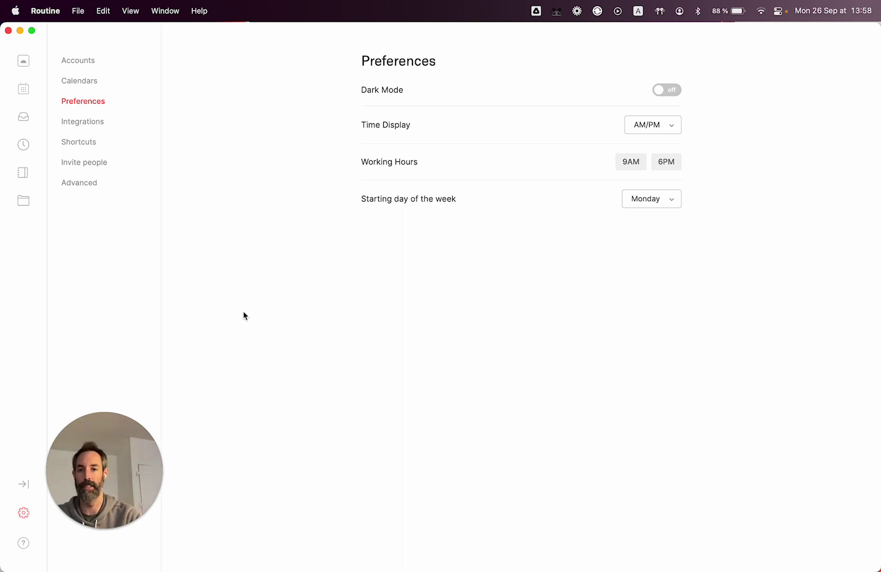
# Review the Advanced settings, then switch to the Accounts settings page
pyautogui.click(96, 184)
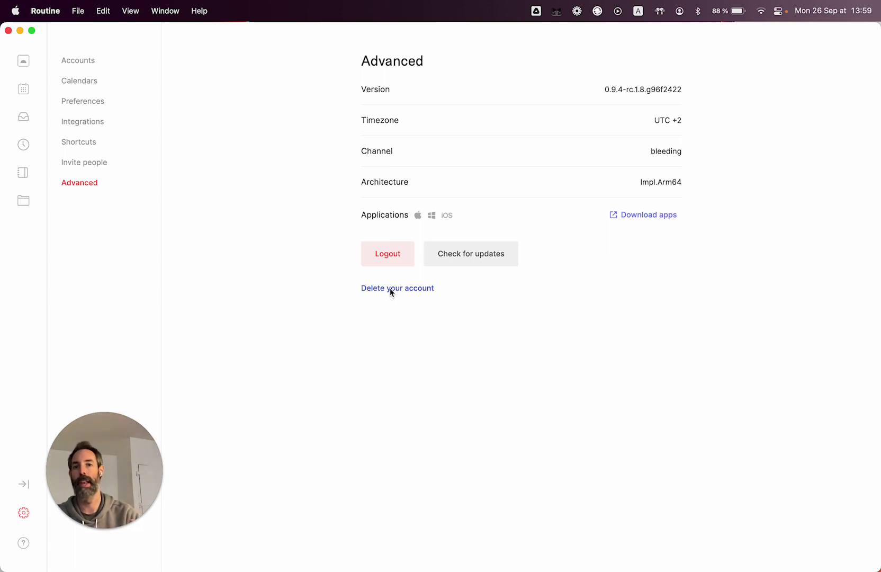
pyautogui.click(93, 60)
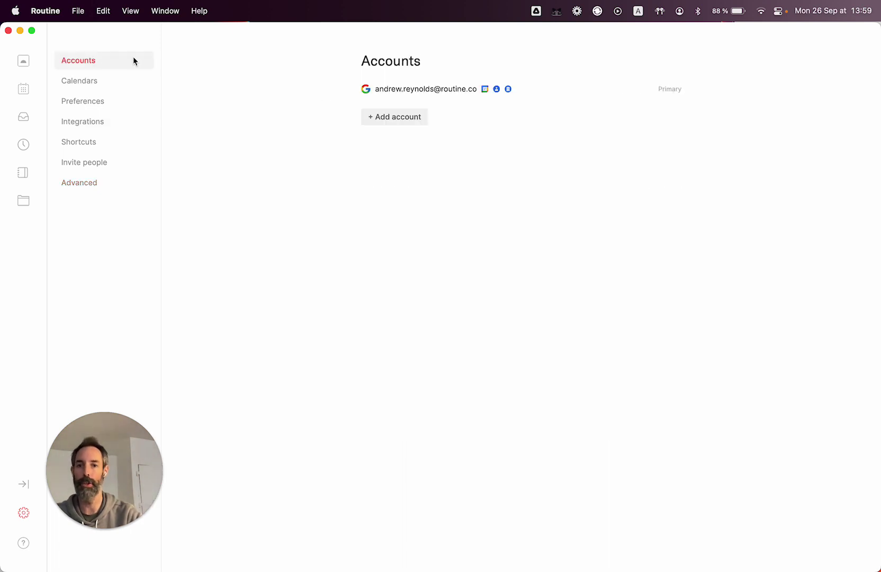